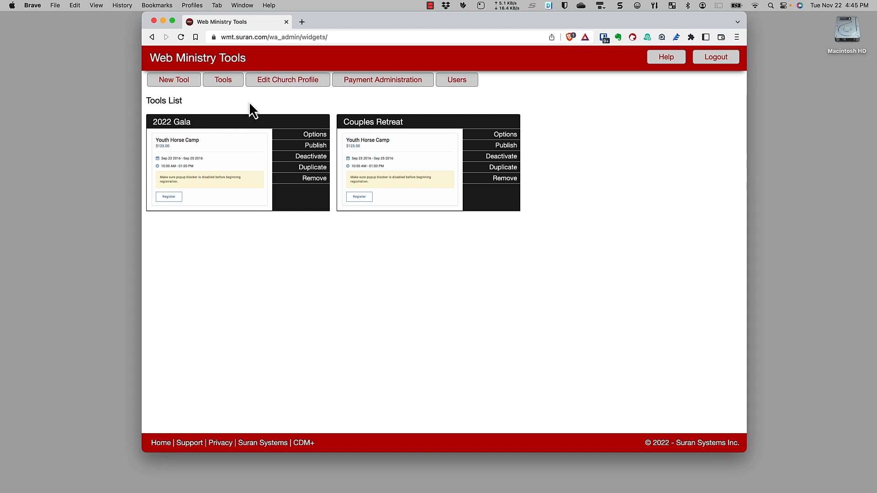
click(184, 80)
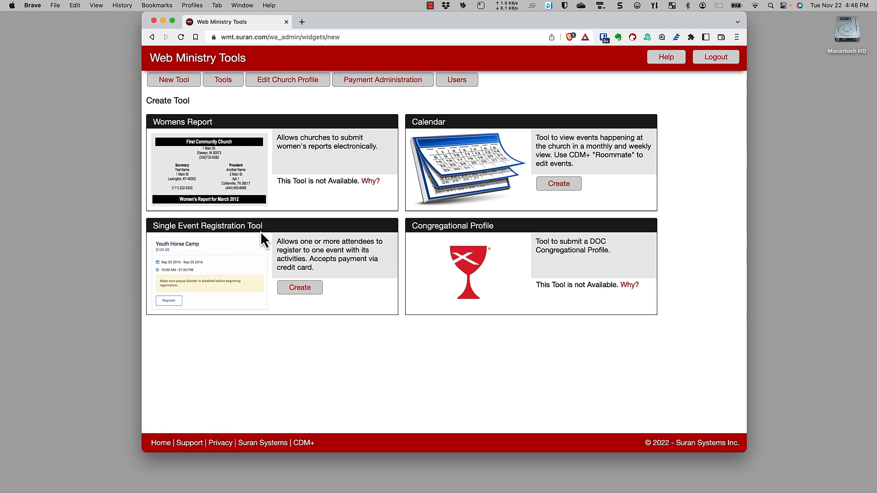
click(299, 288)
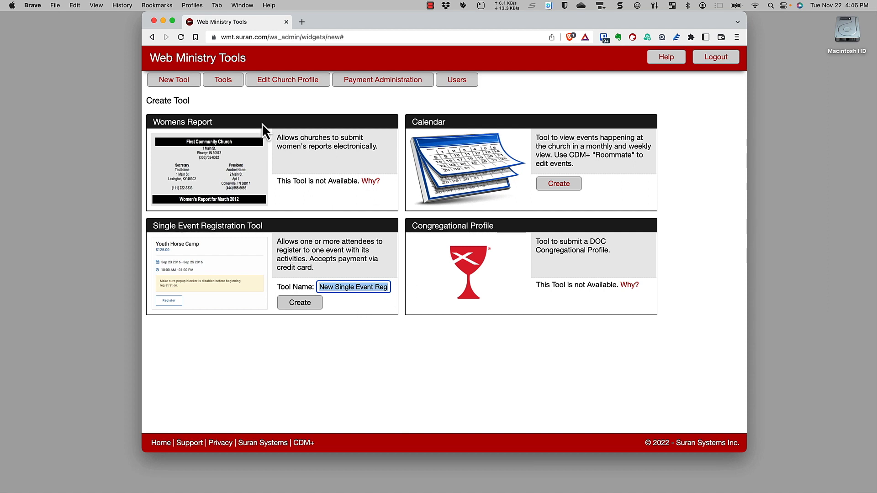
click(156, 39)
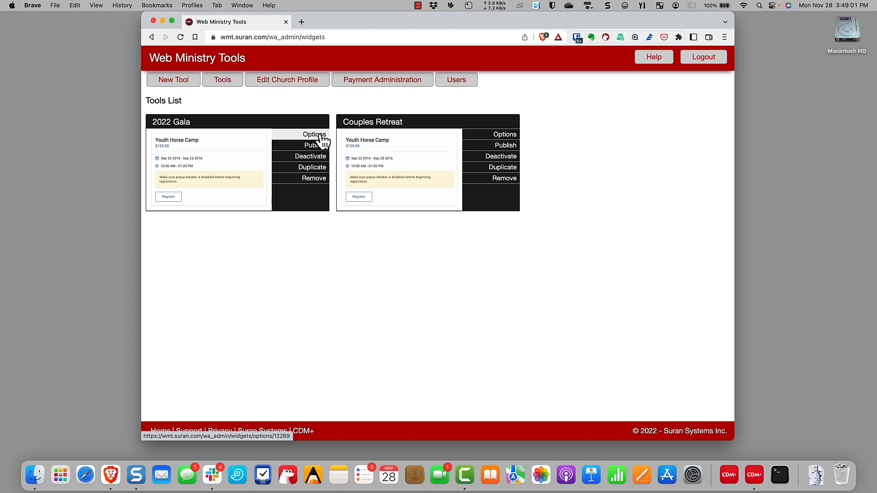
Open the 2022 Gala tool's options and keep the attendee Email field set to Required
click(320, 135)
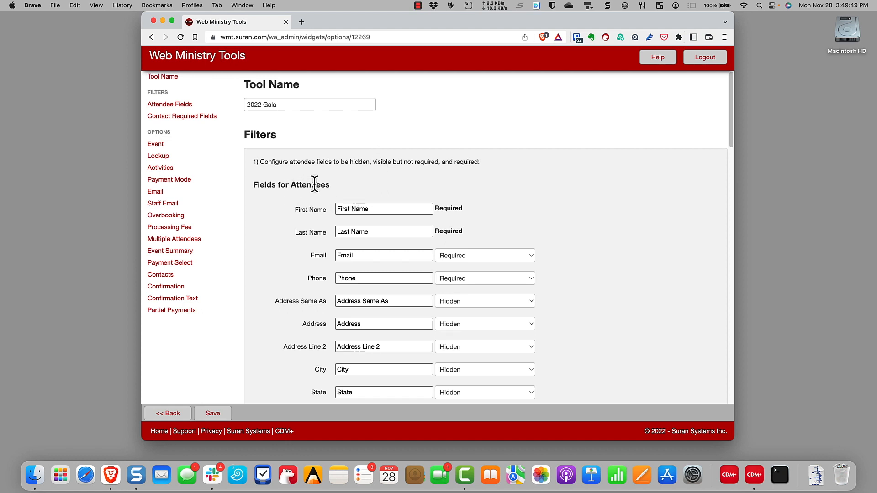
scroll(593, 203, down, 3)
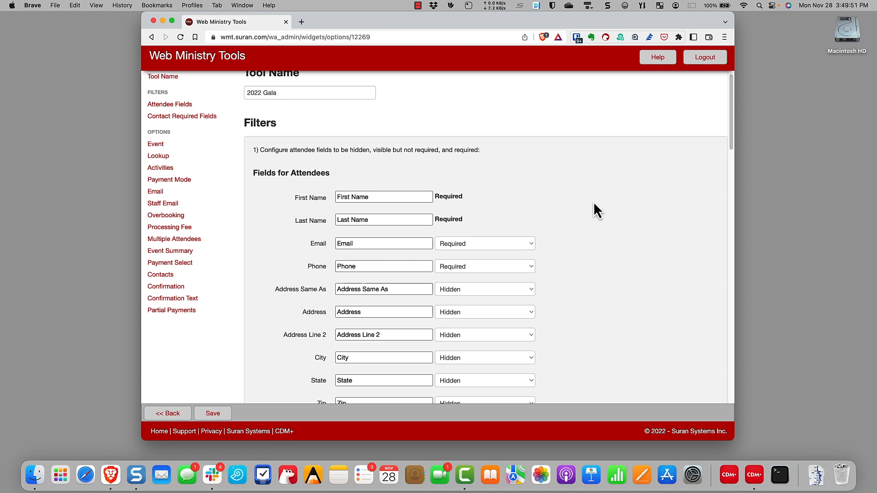
scroll(593, 202, down, 1)
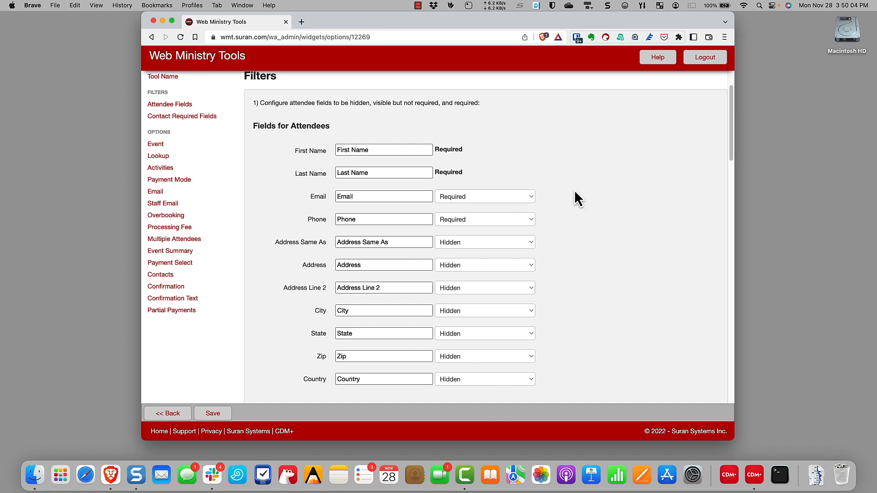
click(531, 198)
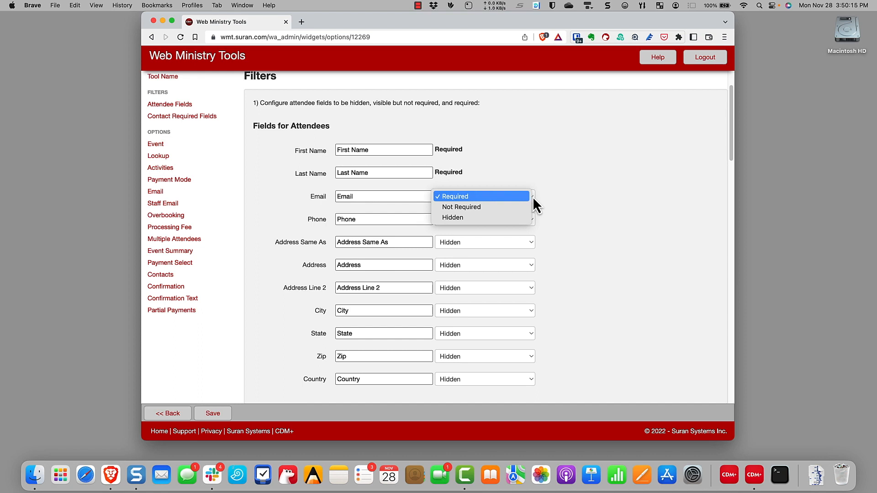
click(532, 196)
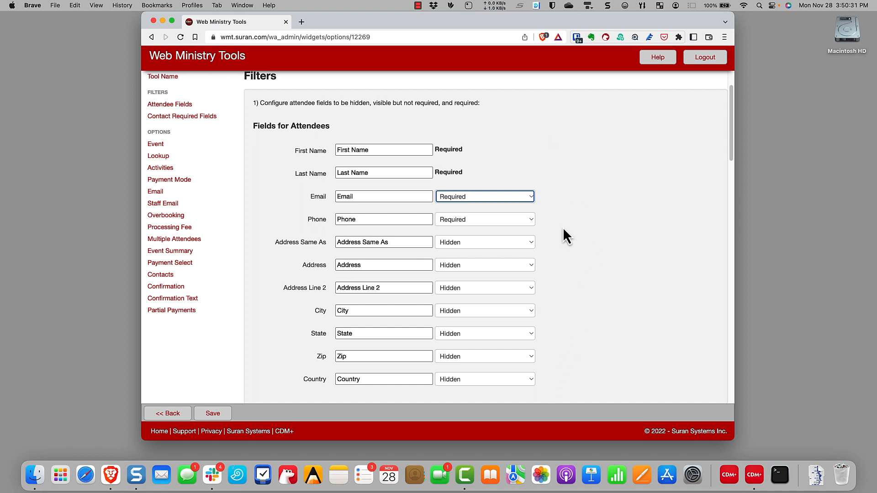
Set the maximum quantity per registrant for the "Table that seats 12" activity to 5
scroll(562, 227, down, 10)
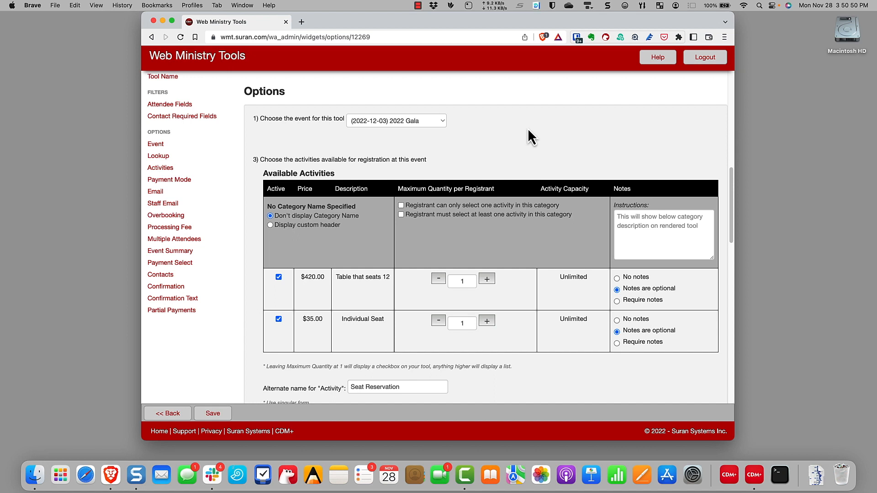
scroll(527, 128, down, 1)
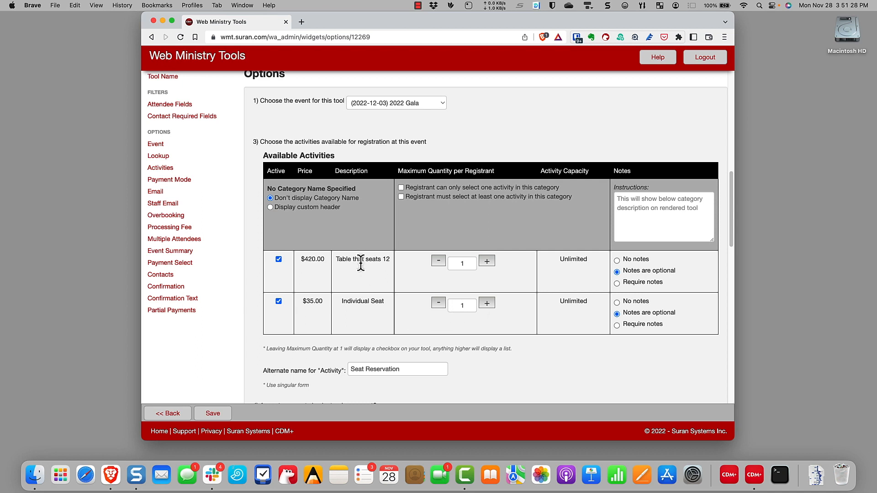
click(487, 262)
click(486, 263)
click(486, 262)
Enter "Please provide any food allergies." as the instructions for the activity category's notes
click(669, 204)
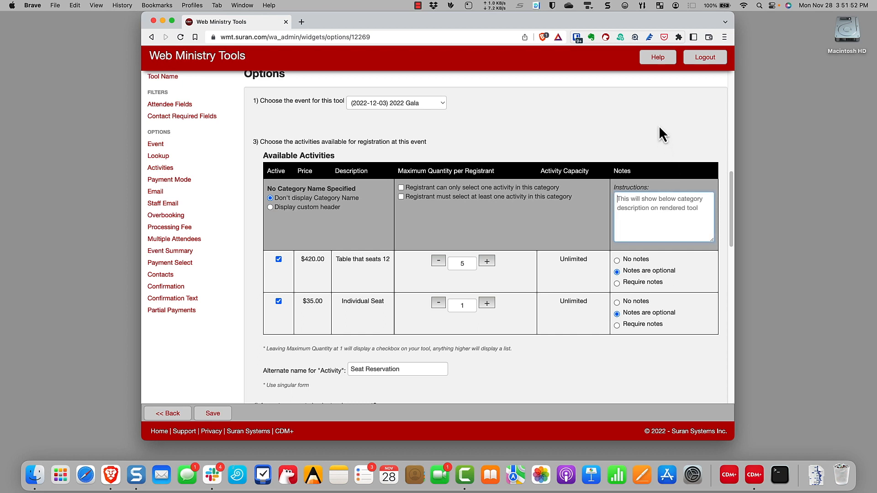
text(Please prov)
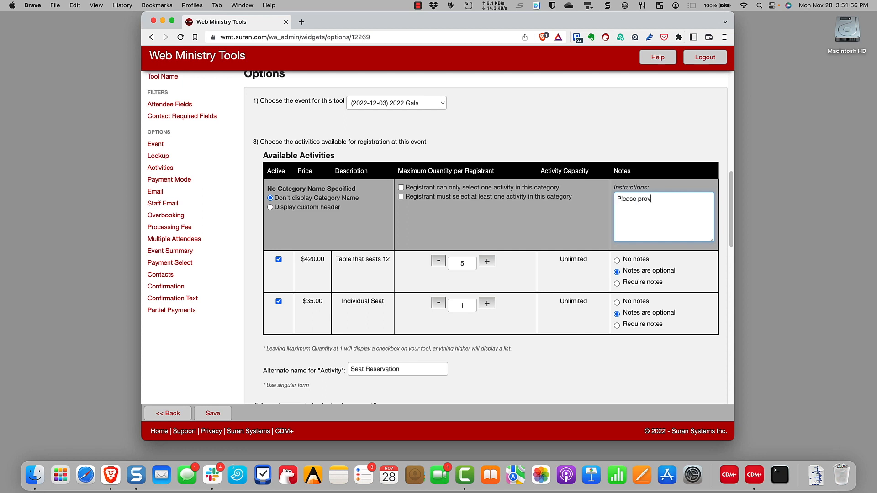
text(ide any food allergies.)
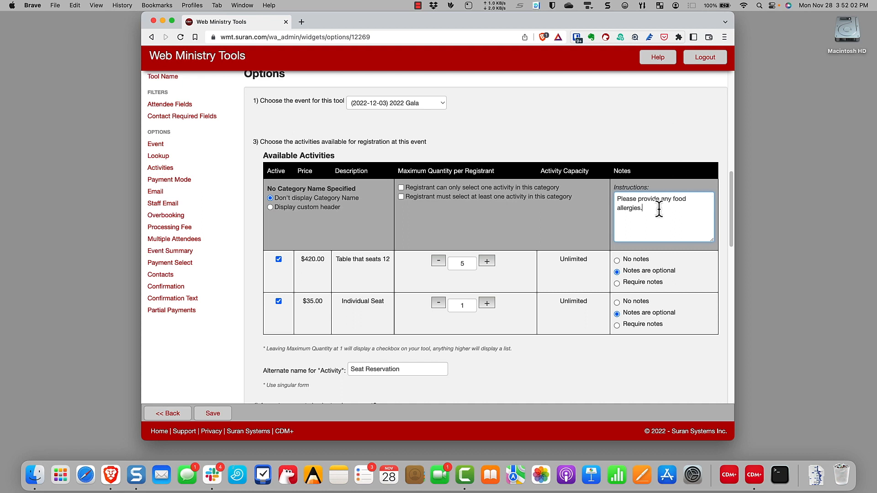
Change the alternate name for "Activity" to "Seat Reservations"
scroll(577, 369, down, 5)
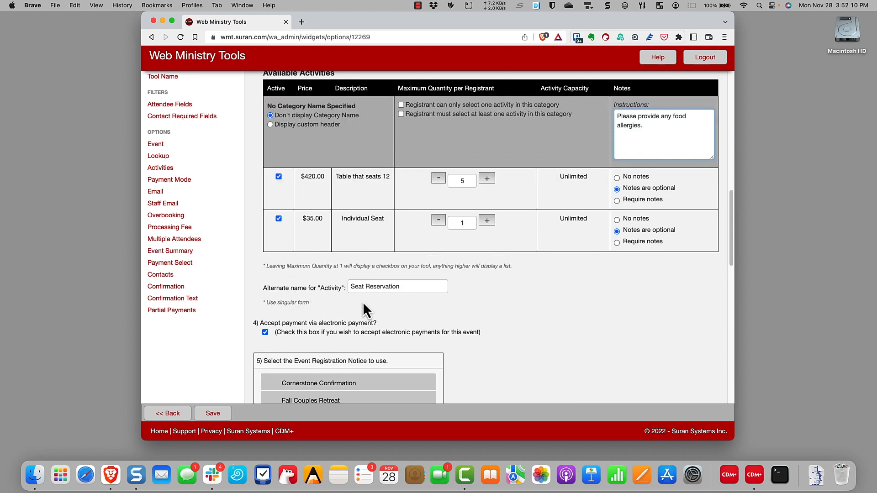
click(404, 287)
text(s)
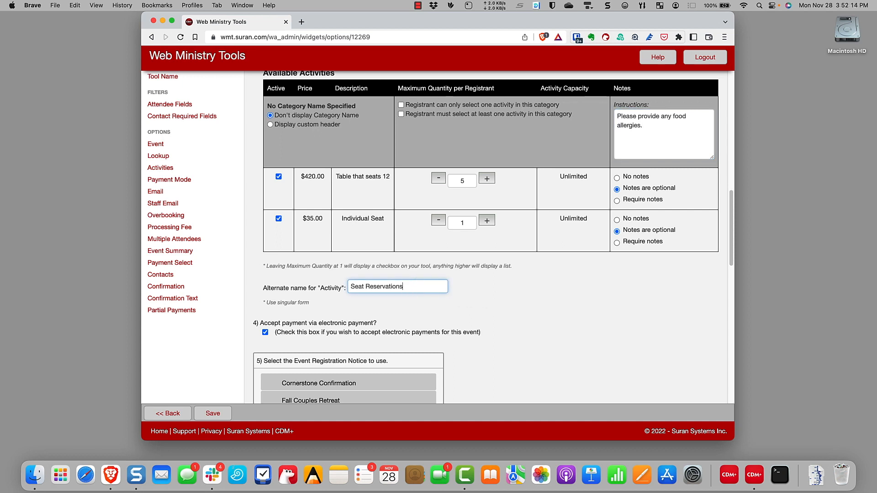
scroll(502, 297, up, 1)
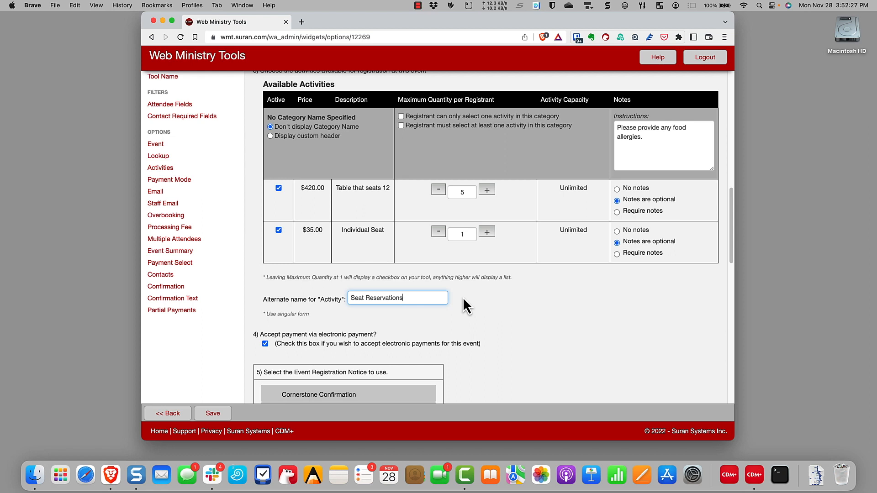
Review the electronic payment, registration notice, staff notification, overbooking, processing fee, payment method, Review and Confirm page and partial payment settings
scroll(545, 312, down, 5)
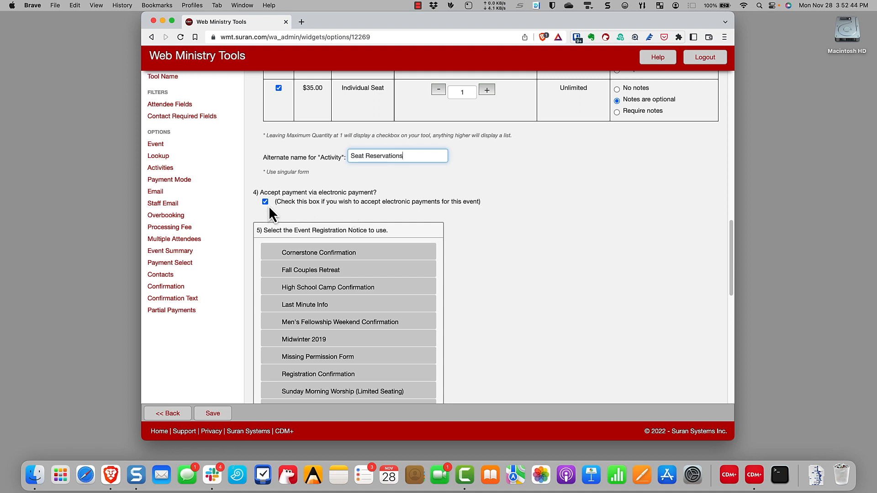
scroll(563, 274, down, 4)
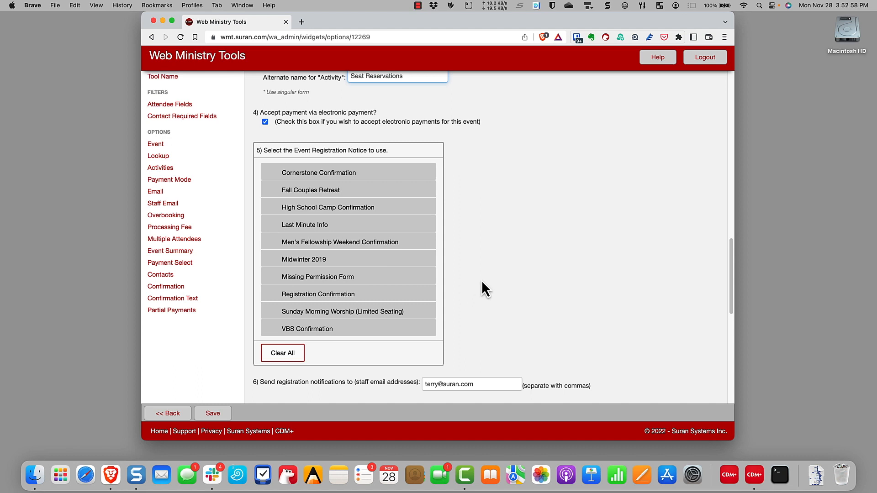
scroll(646, 269, down, 2)
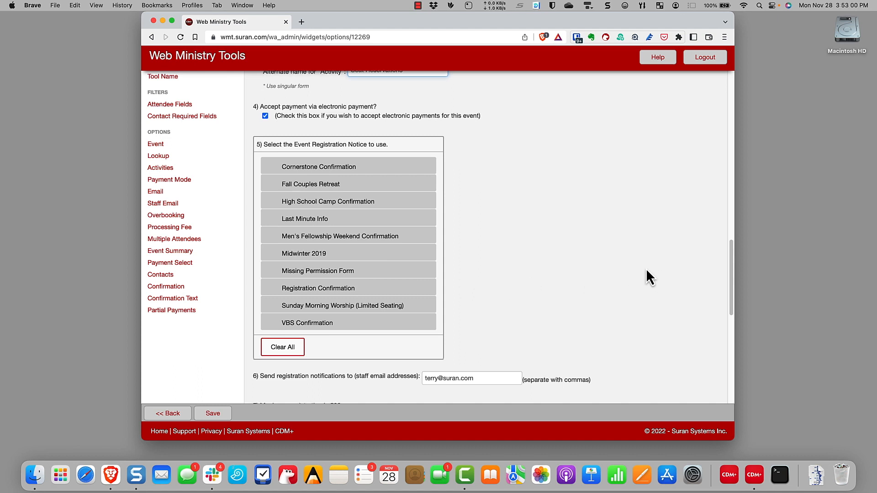
scroll(646, 276, down, 10)
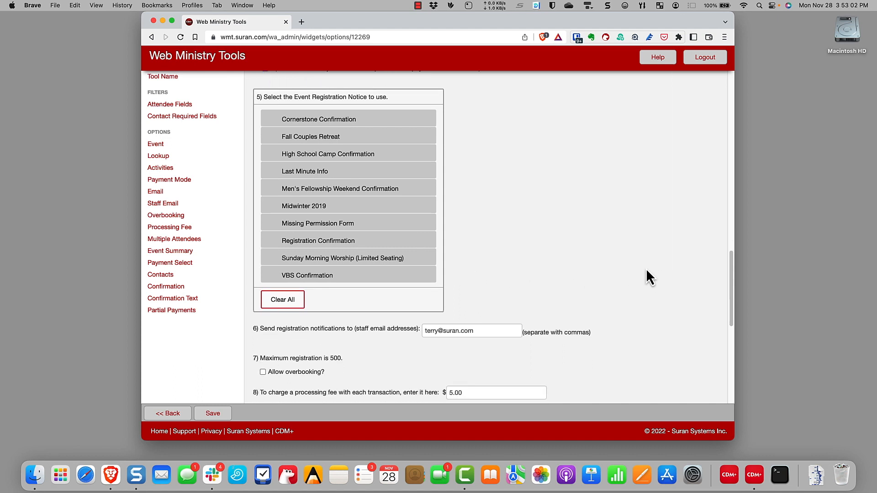
scroll(368, 161, down, 1)
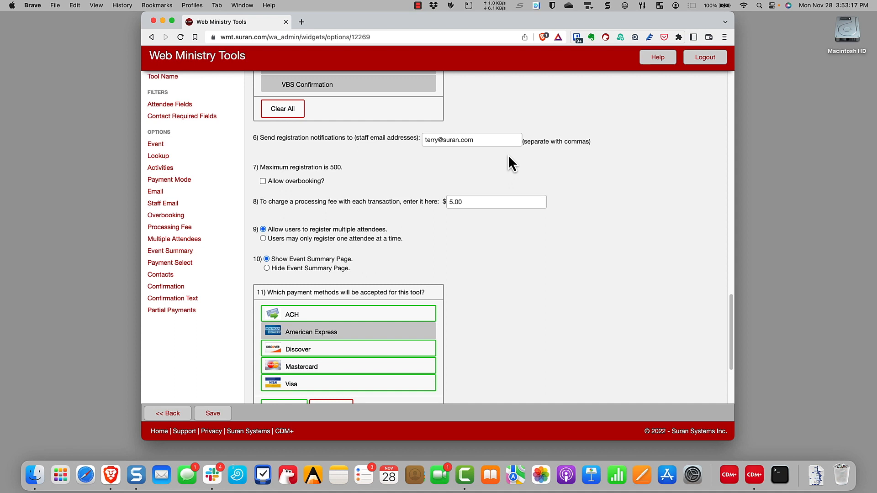
scroll(654, 213, down, 1)
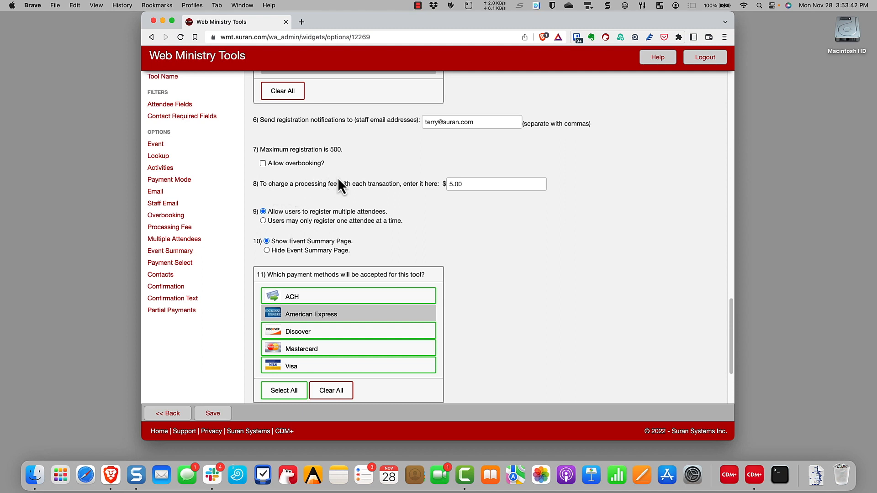
click(473, 185)
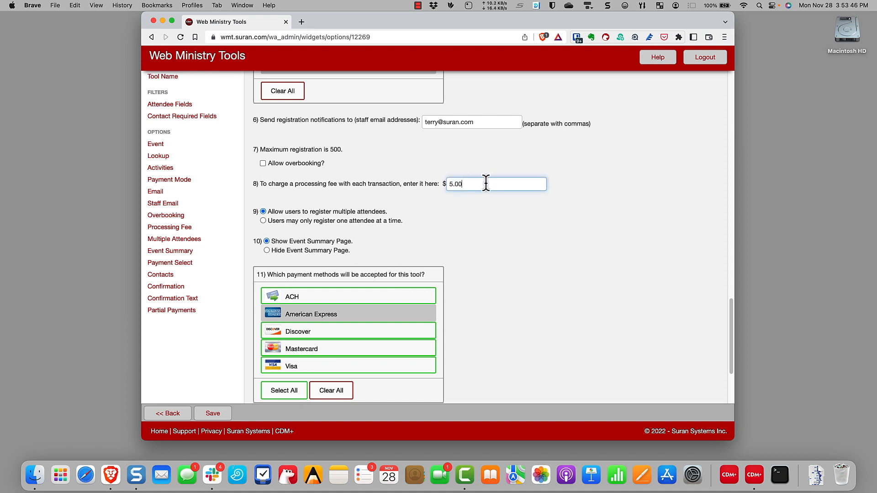
click(501, 243)
scroll(501, 242, down, 2)
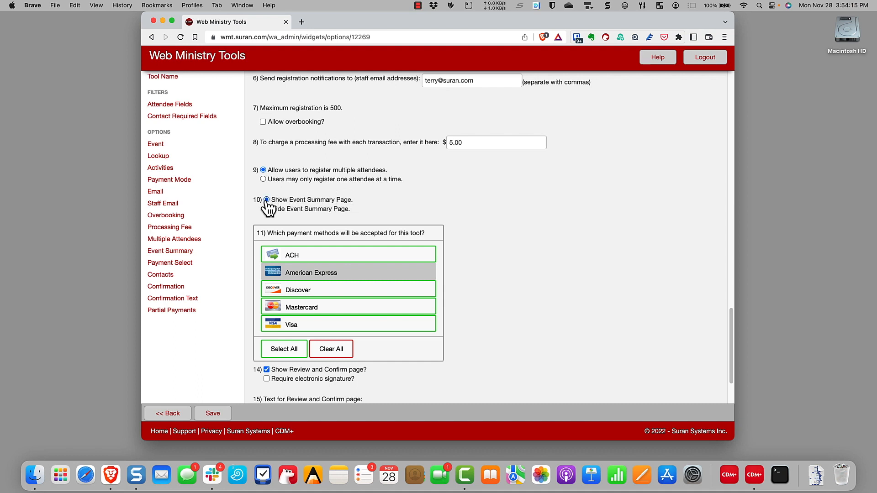
scroll(507, 210, down, 3)
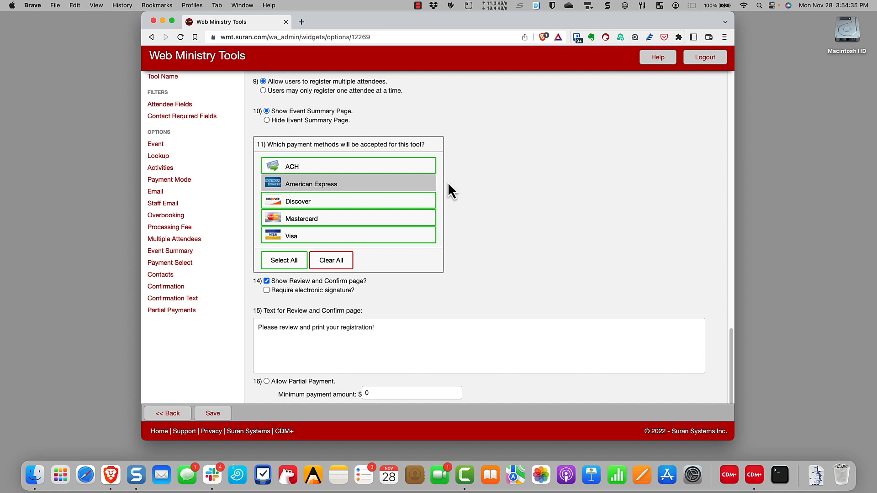
scroll(465, 183, down, 2)
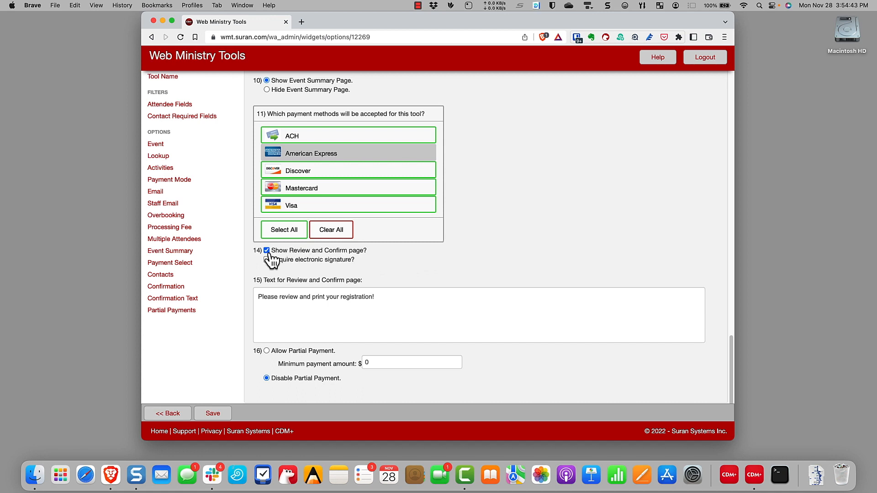
click(398, 299)
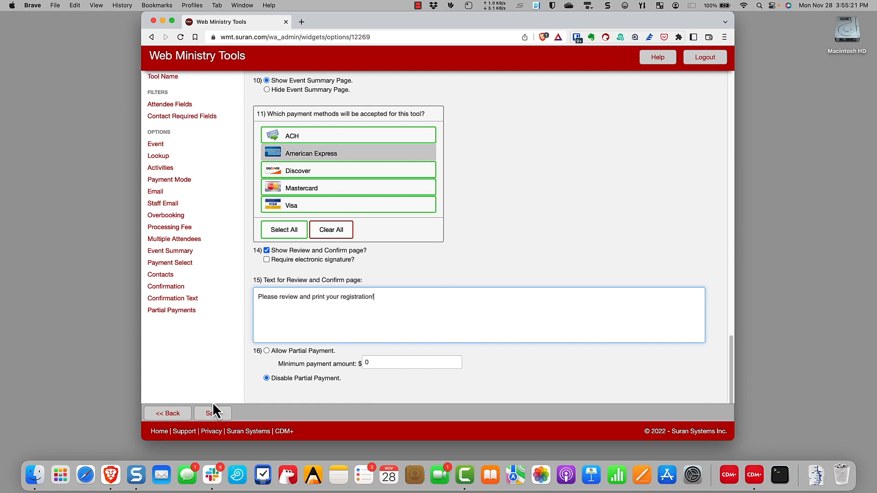
Save the tool's options and open the publishing options for the 2022 Gala tool
click(211, 415)
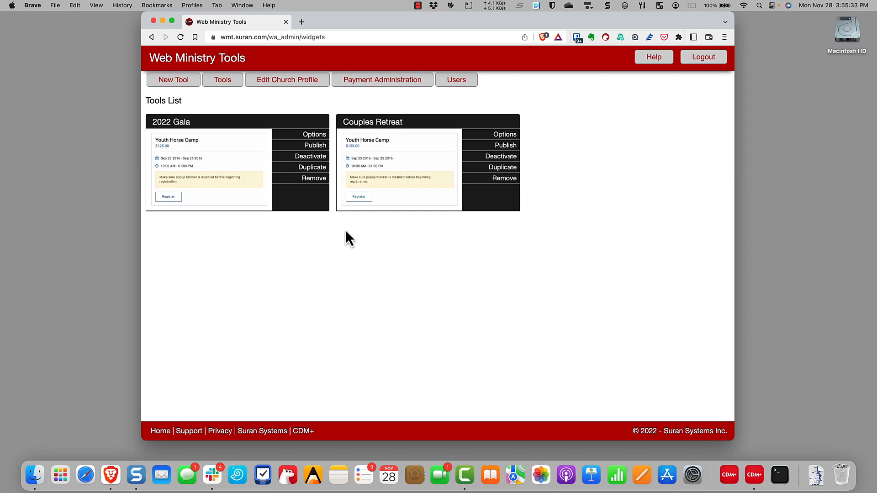
click(324, 146)
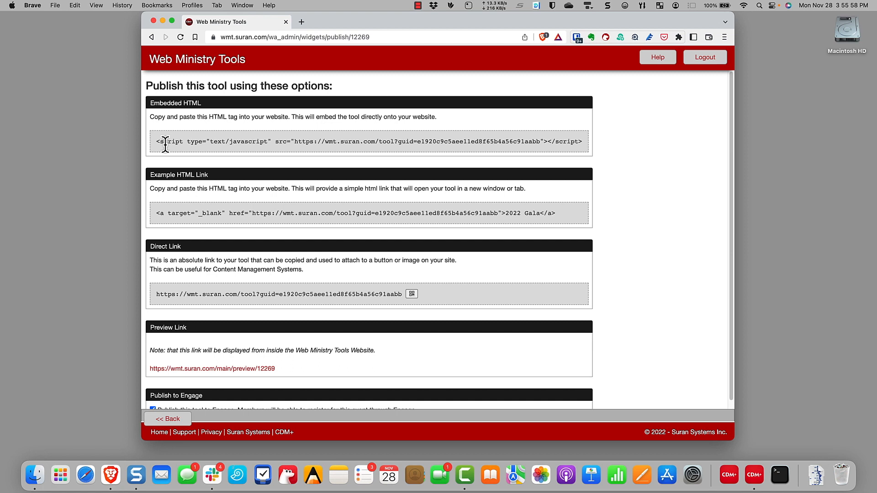
Highlight the 2022 Gala tool's embedded HTML code, example HTML link and direct link in turn to examine them
drag(327, 135, 578, 146)
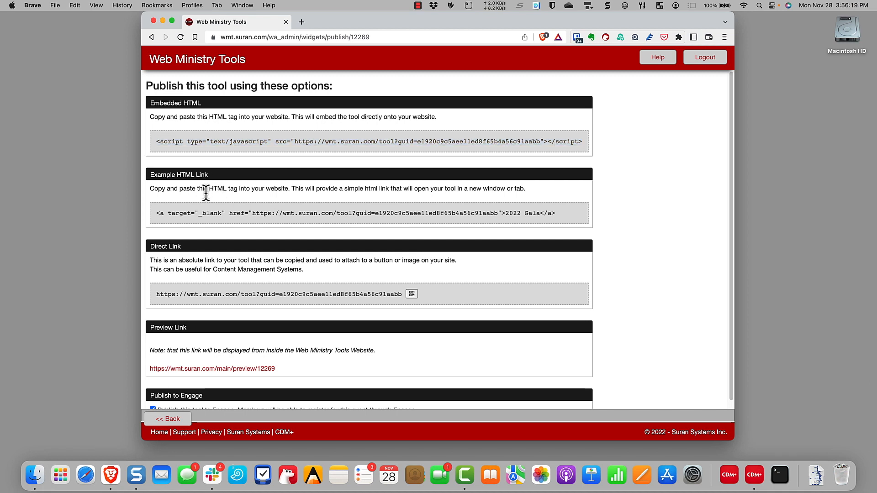
triple_click(193, 211)
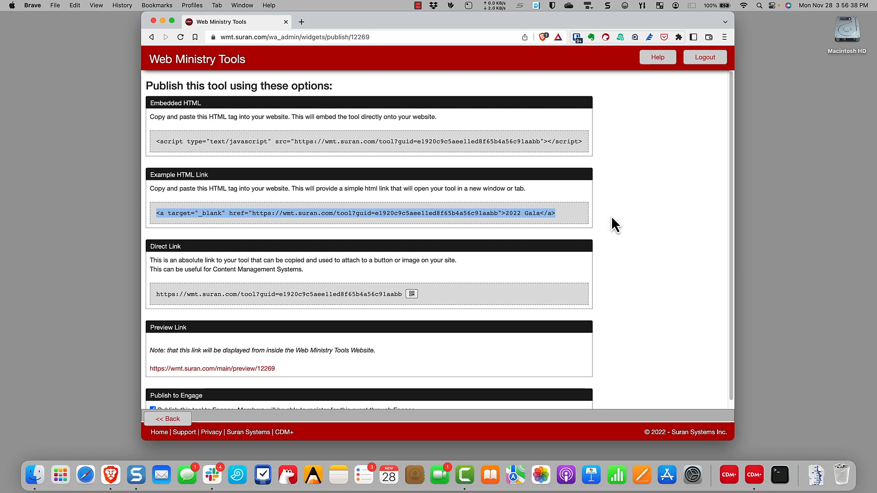
scroll(611, 216, down, 1)
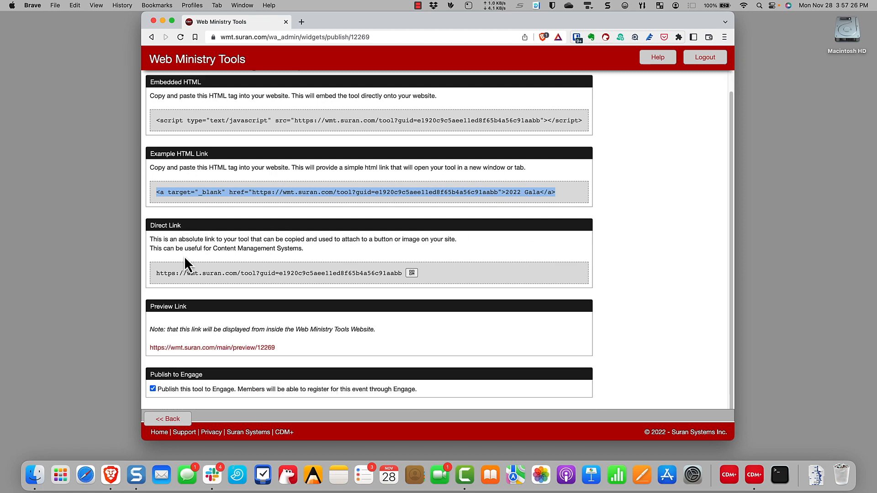
drag(156, 276, 402, 276)
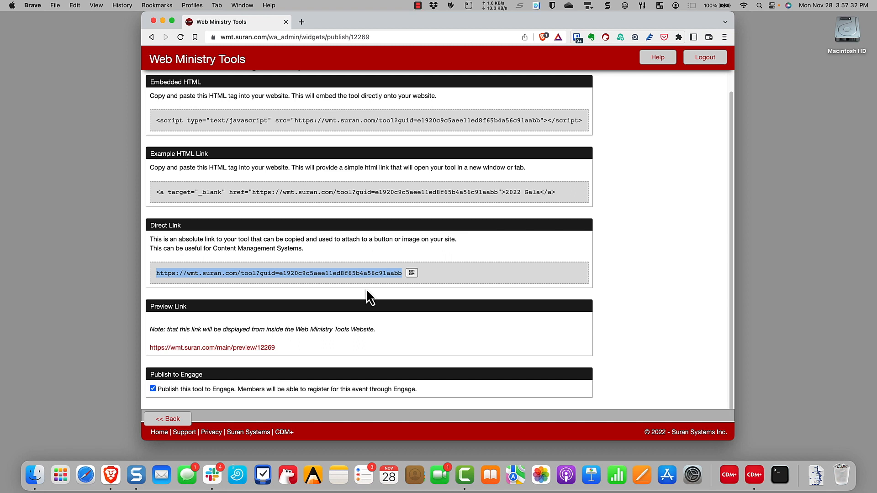
click(412, 286)
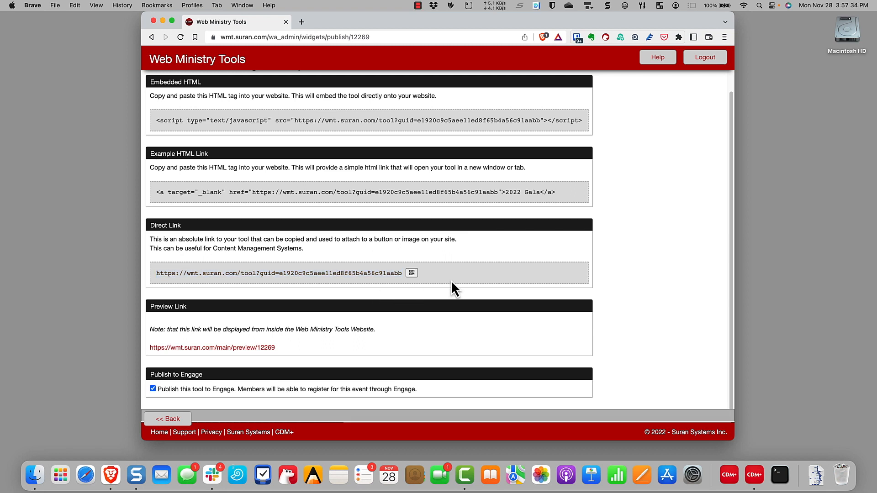